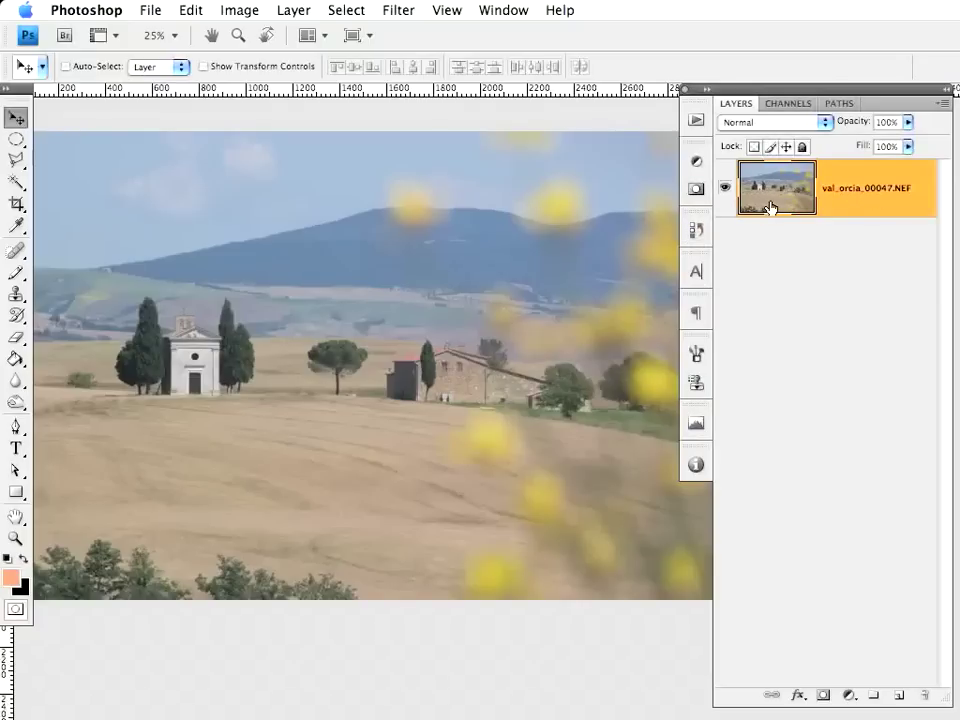
In the Channels panel, view the Blue channel alone, then the Green channel.
{"action": "left_click", "coordinate": [791, 106]}
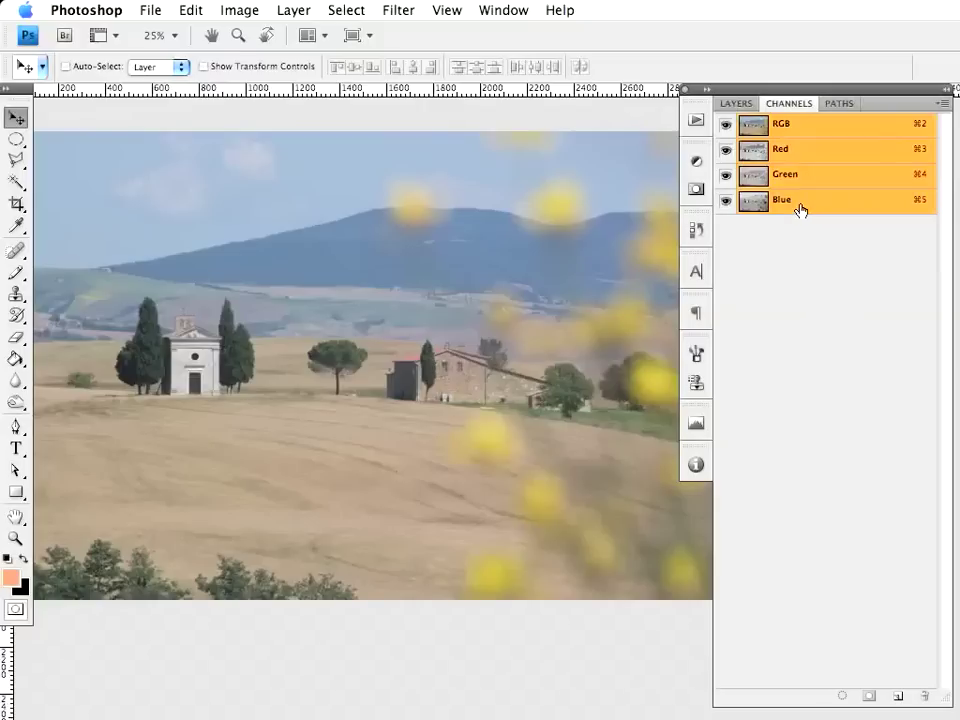
{"action": "left_click", "coordinate": [800, 208]}
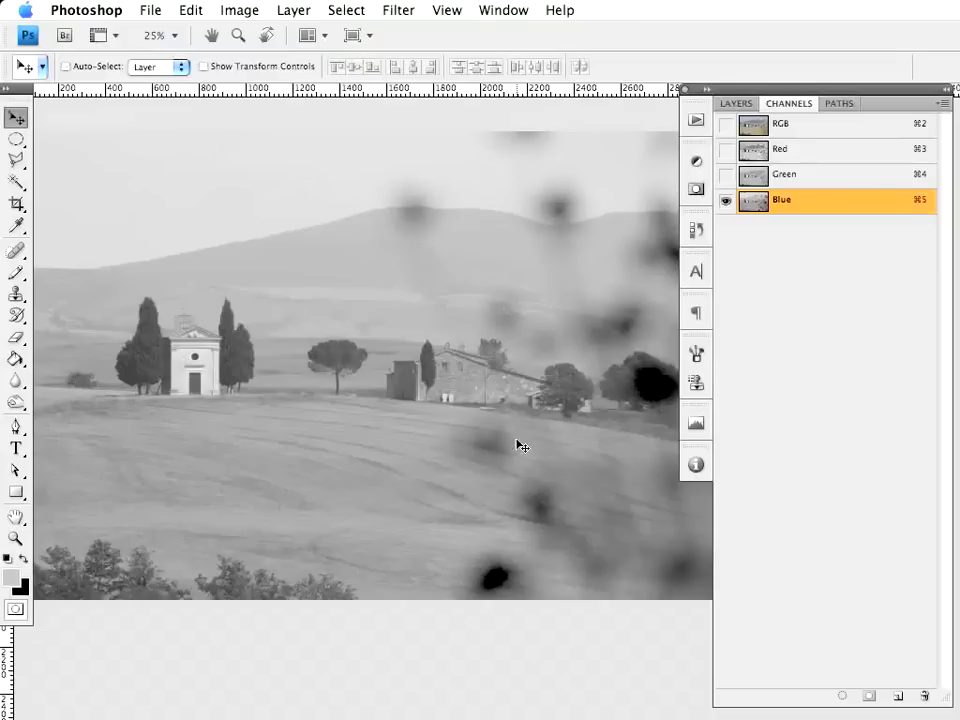
{"action": "left_click", "coordinate": [815, 180]}
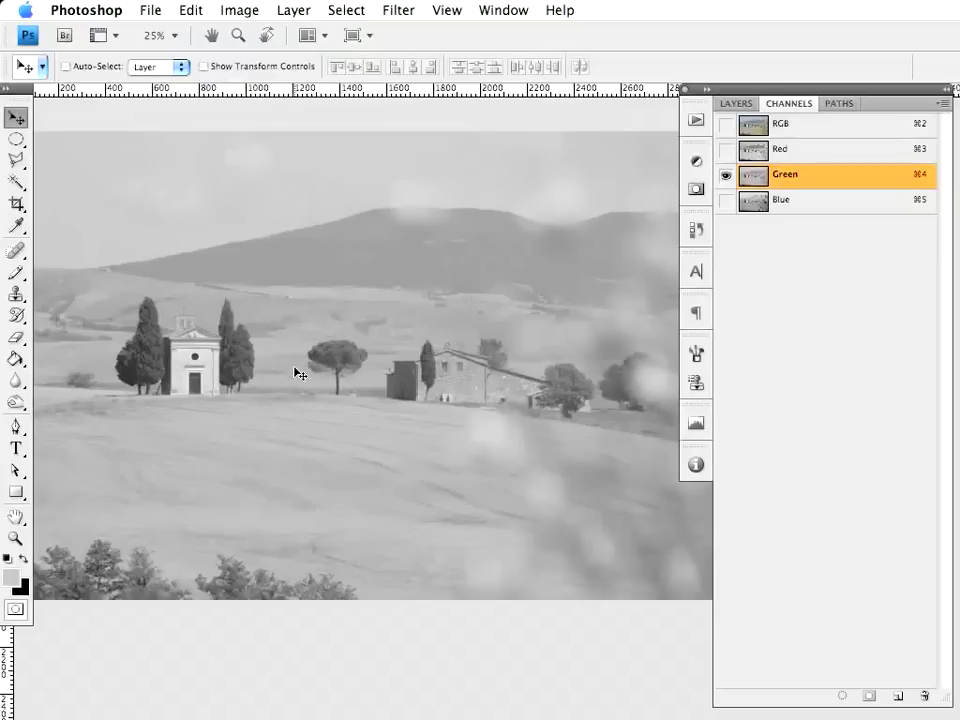
Cycle through the Blue, Green and Red channels twice, ending on the Red channel.
{"action": "left_click", "coordinate": [798, 209]}
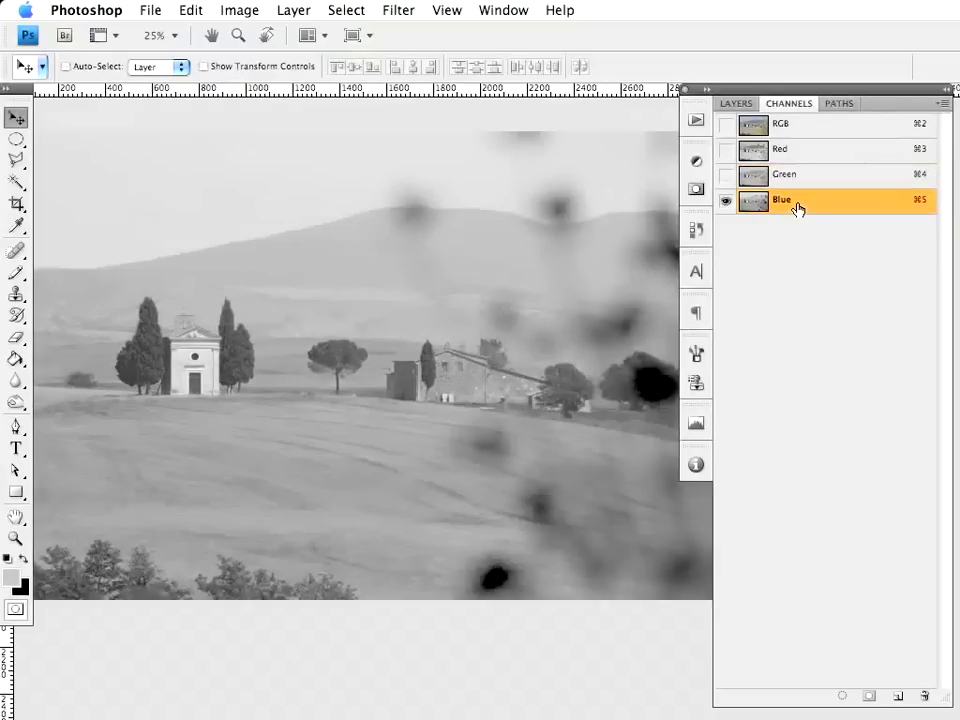
{"action": "left_click", "coordinate": [807, 180]}
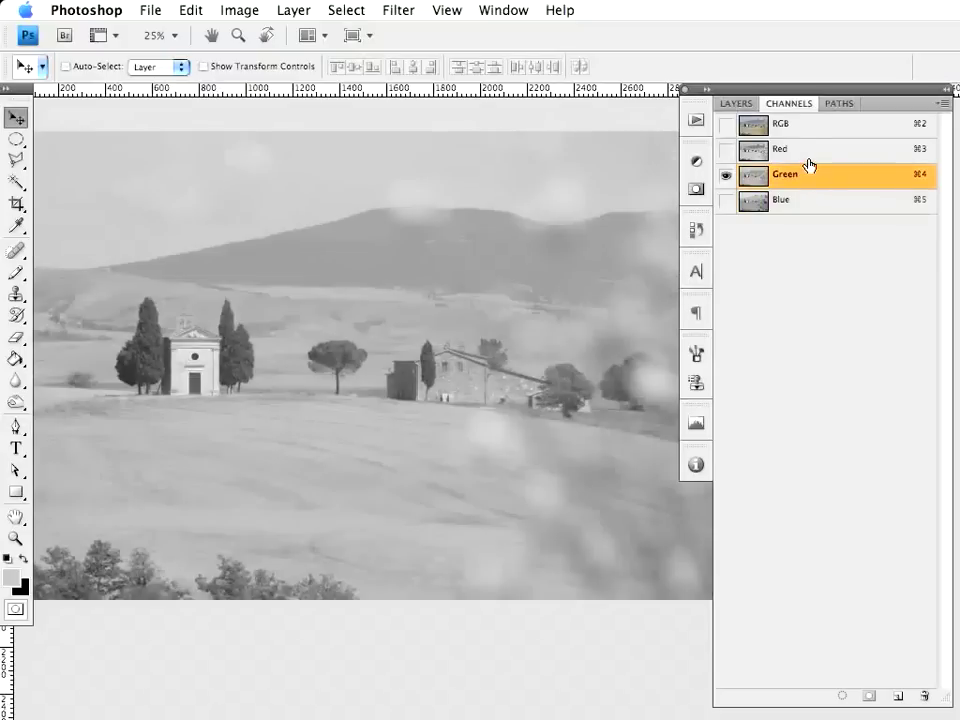
{"action": "left_click", "coordinate": [810, 156]}
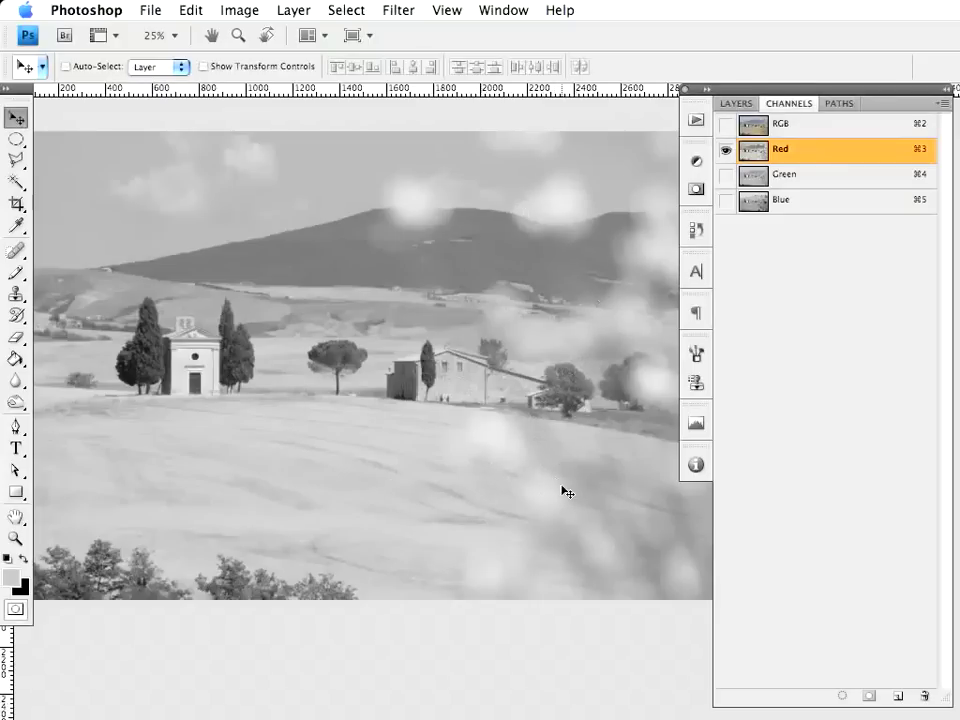
{"action": "left_click", "coordinate": [818, 186]}
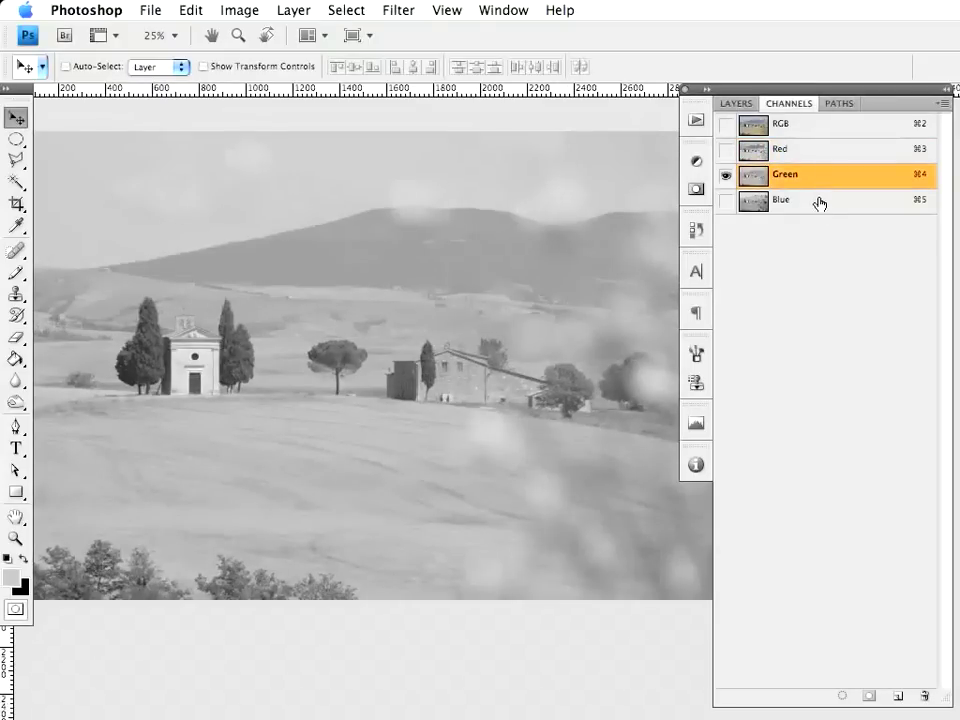
{"action": "left_click", "coordinate": [822, 207]}
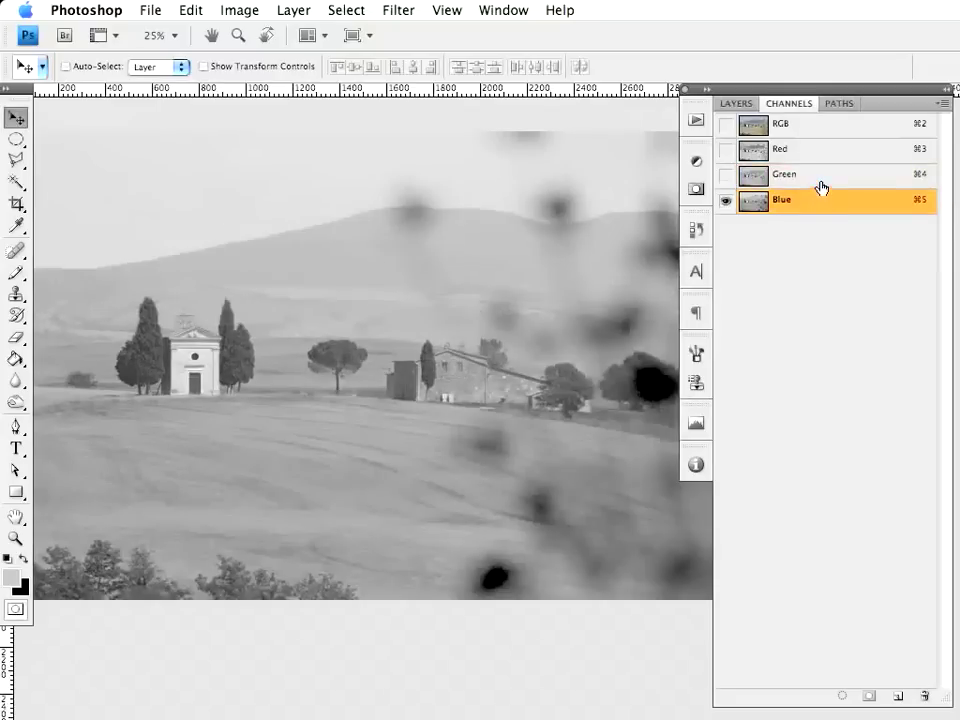
{"action": "left_click", "coordinate": [821, 182]}
{"action": "left_click", "coordinate": [821, 160]}
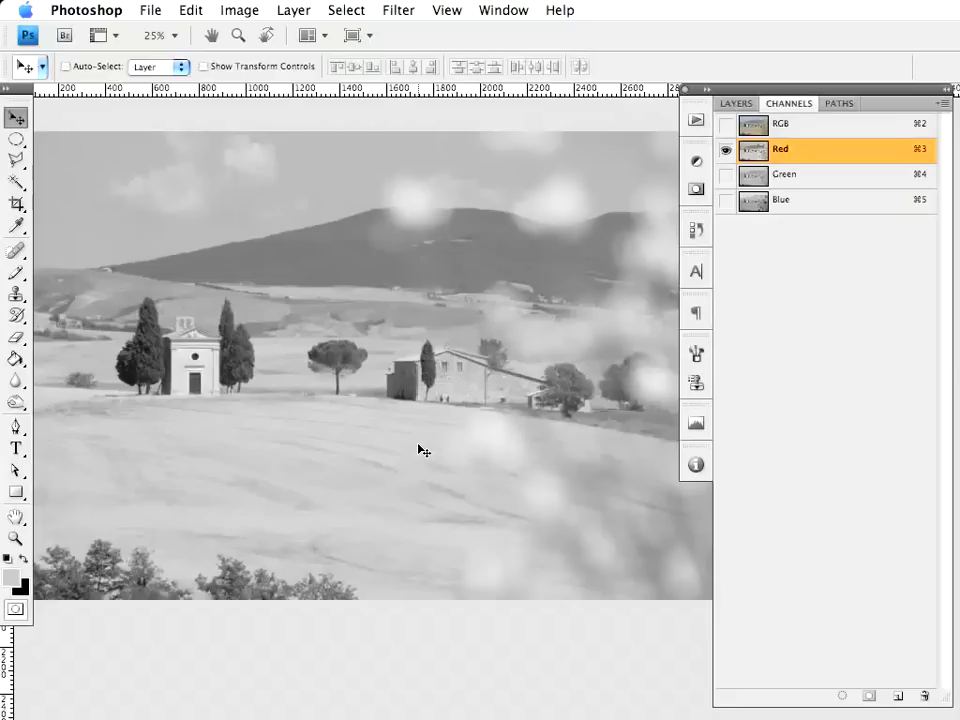
{"action": "left_click", "coordinate": [349, 11]}
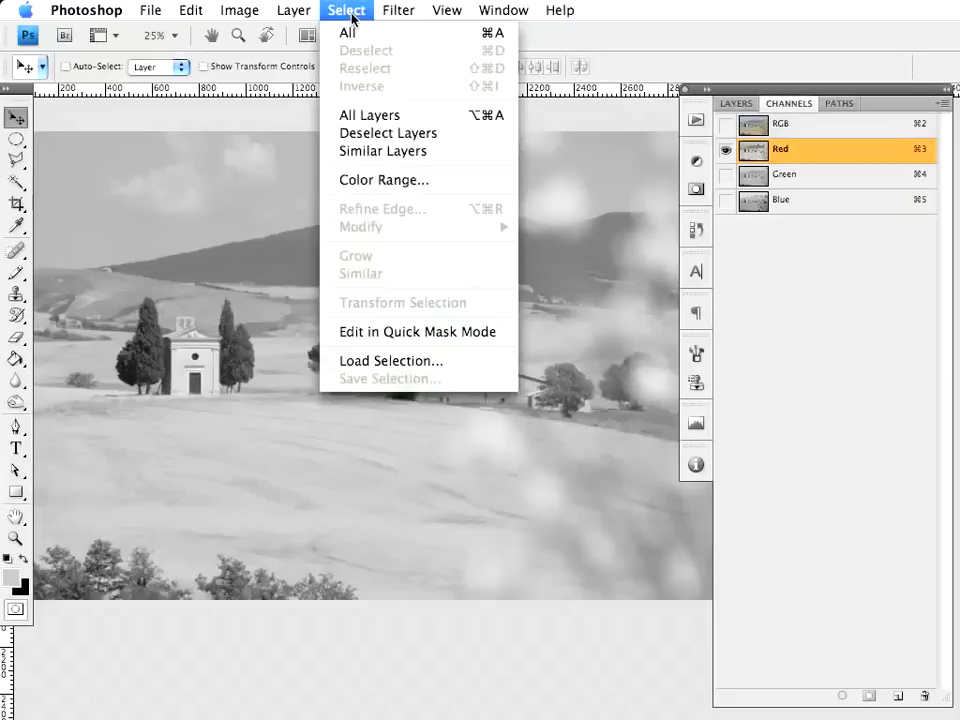
Select all of the Red channel, copy it, and return to the RGB composite view.
{"action": "left_click", "coordinate": [346, 32]}
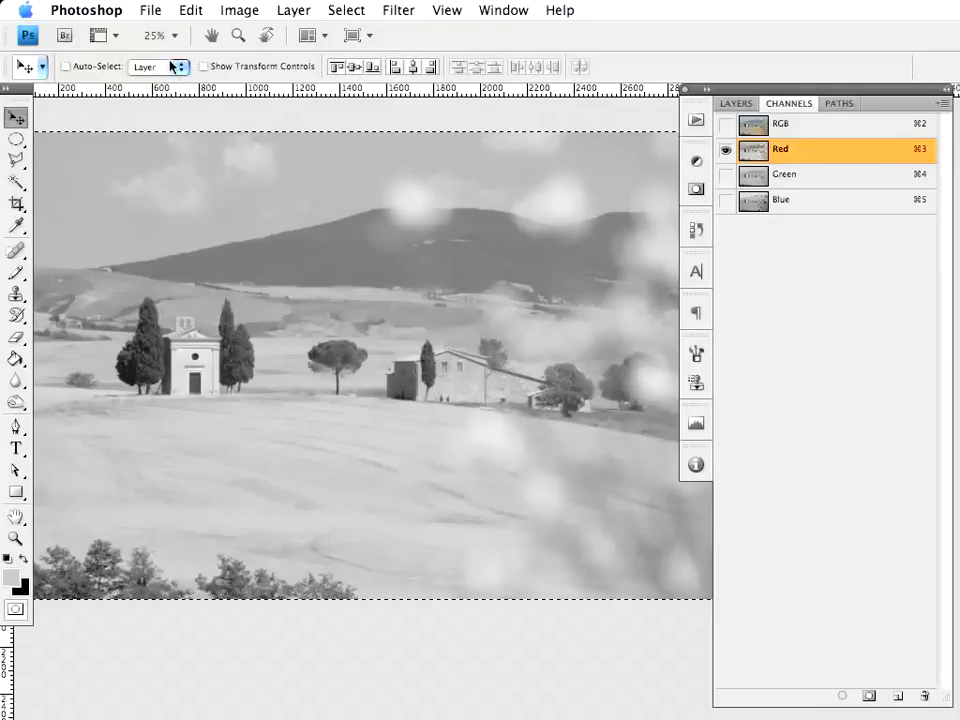
{"action": "left_click", "coordinate": [191, 11]}
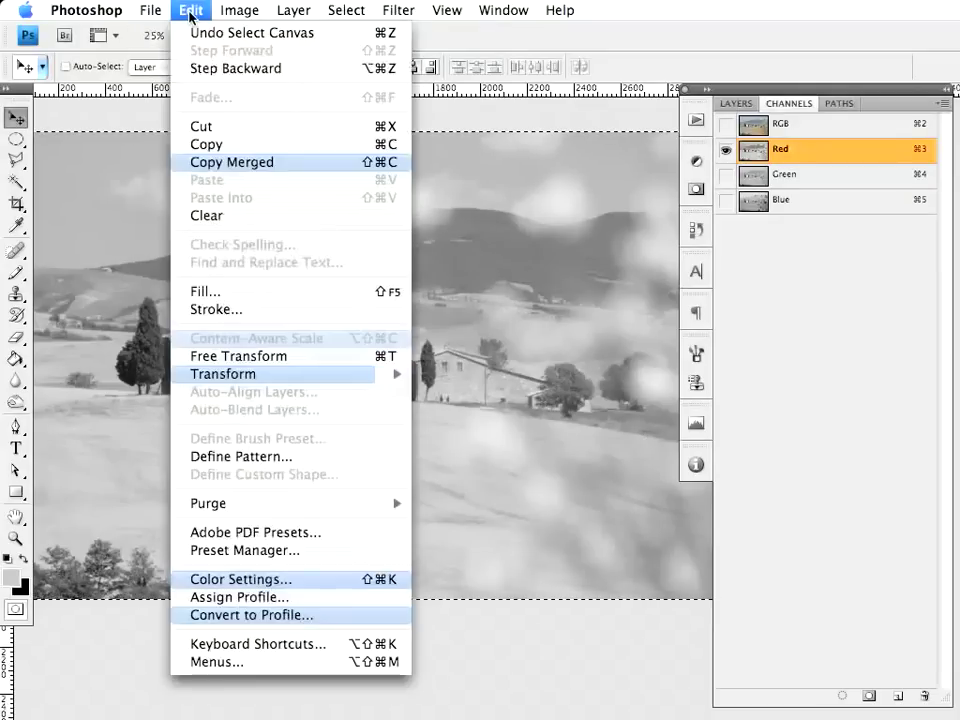
{"action": "left_click", "coordinate": [211, 145]}
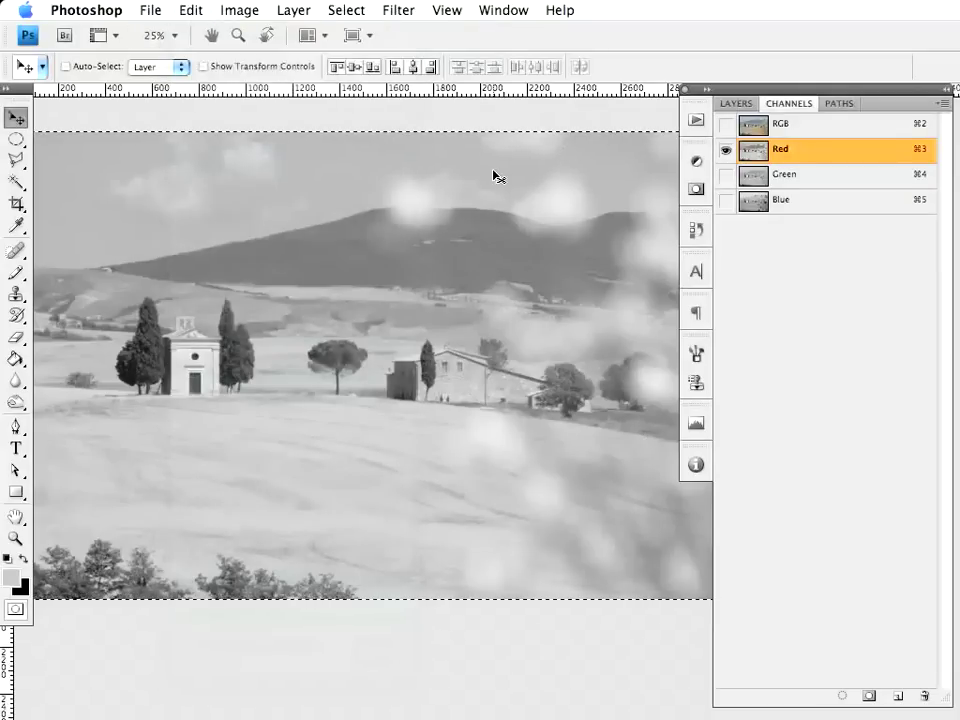
{"action": "left_click", "coordinate": [820, 134]}
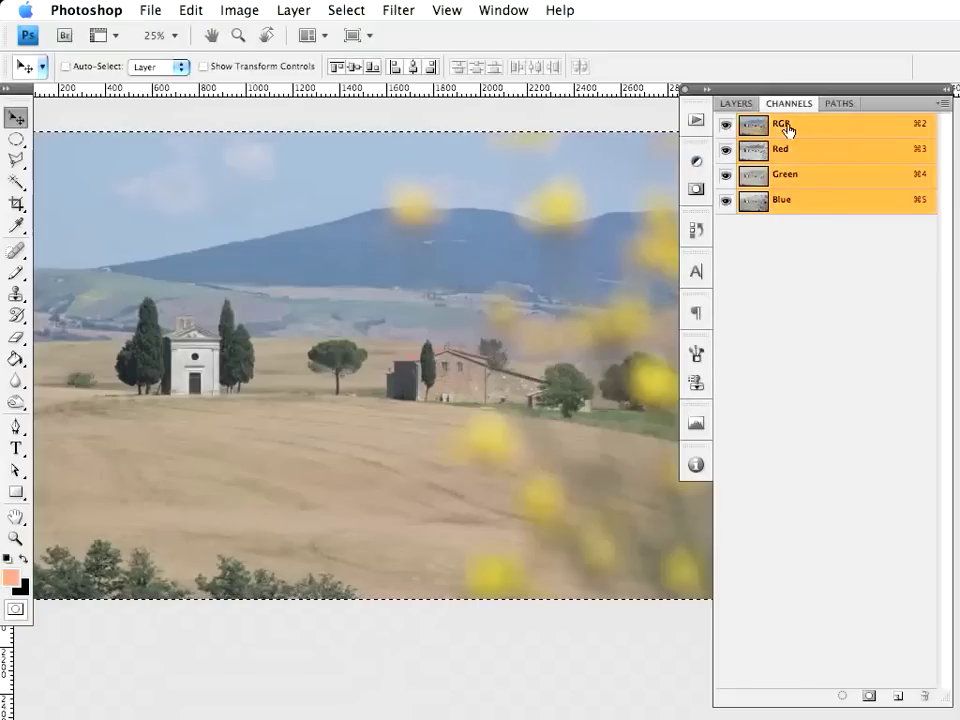
Paste the copied Red channel as Layer 1 in the Layers panel, then hide it.
{"action": "left_click", "coordinate": [737, 104]}
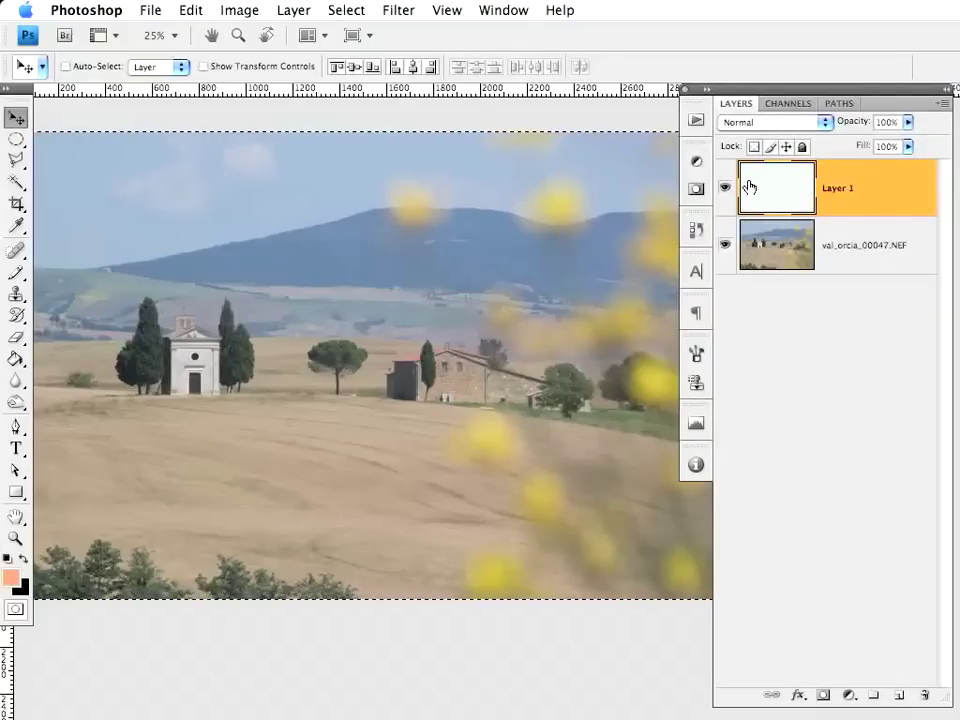
{"action": "left_click", "coordinate": [189, 12]}
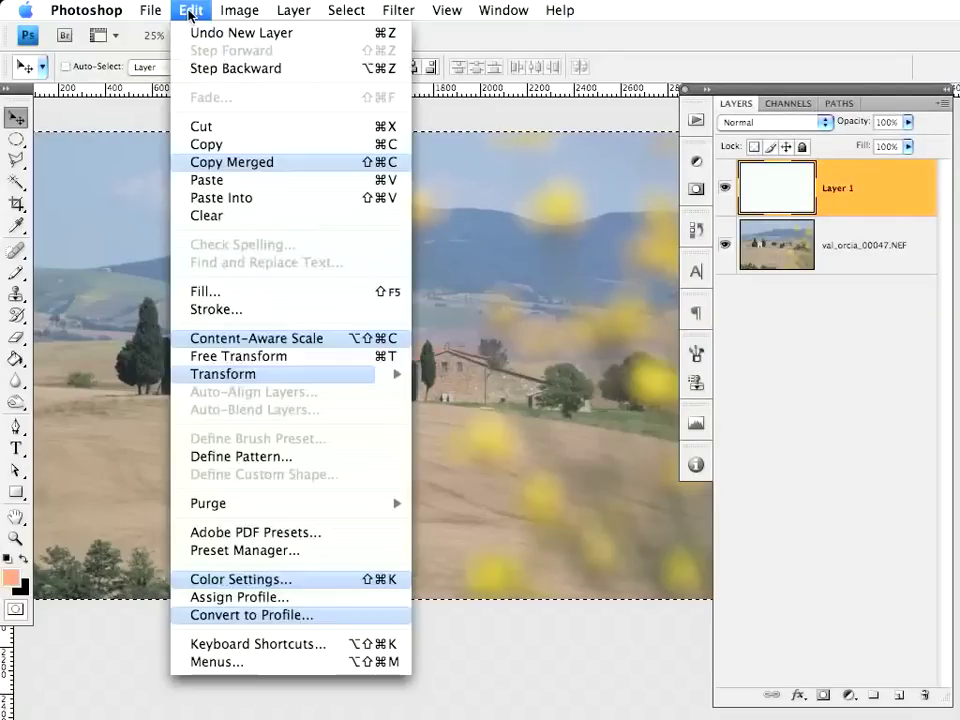
{"action": "left_click", "coordinate": [226, 182]}
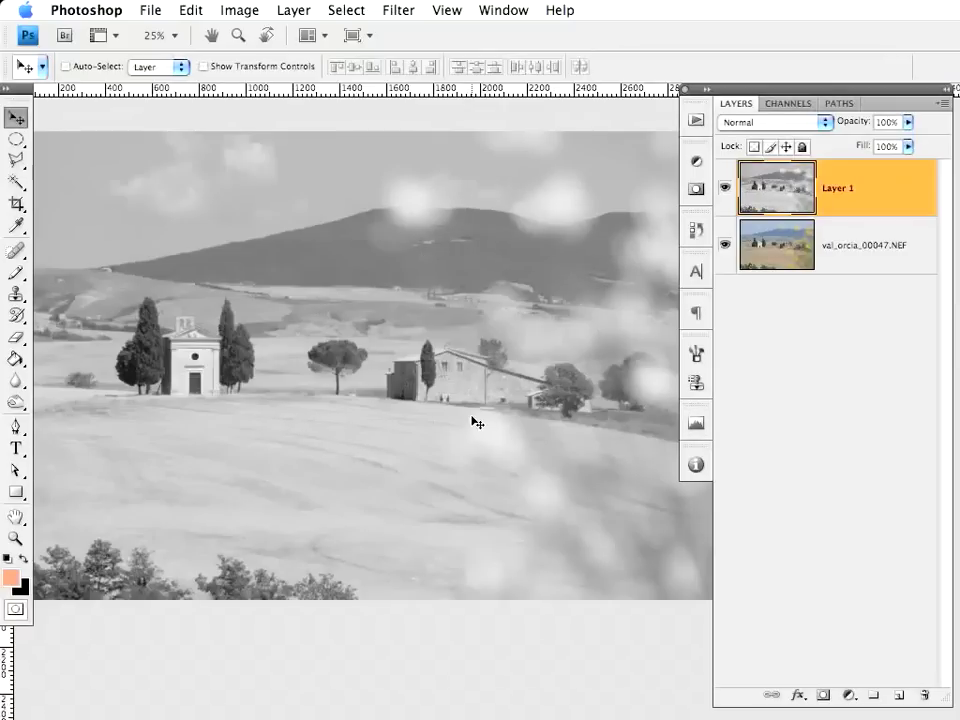
{"action": "left_click", "coordinate": [725, 189]}
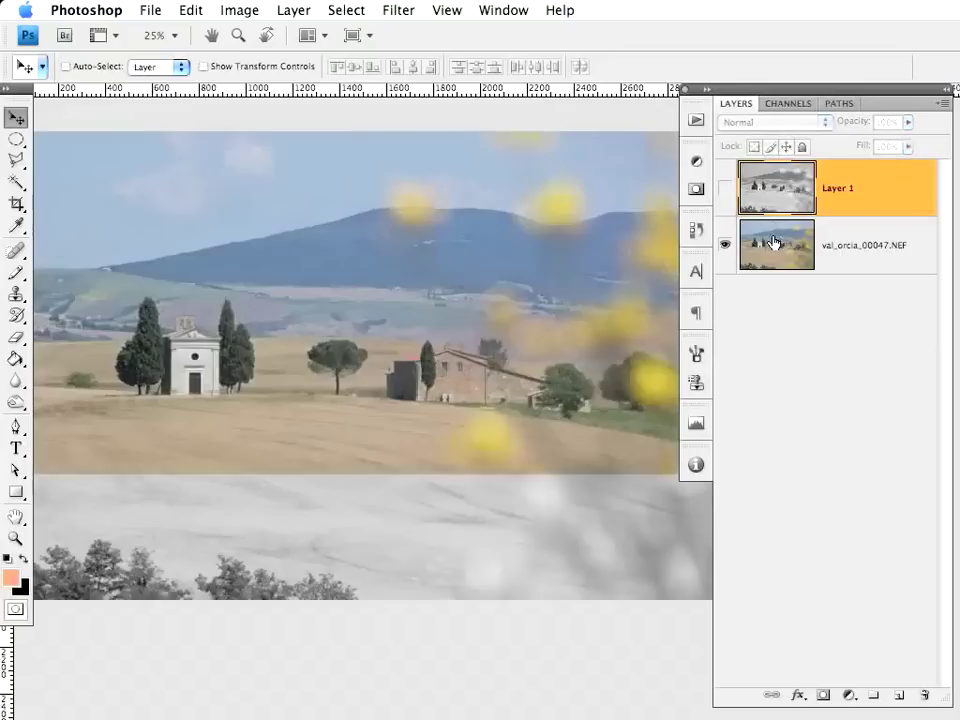
Toggle Layer 1's visibility against the colour photo, then hide it and select the background layer.
{"action": "left_click", "coordinate": [725, 190]}
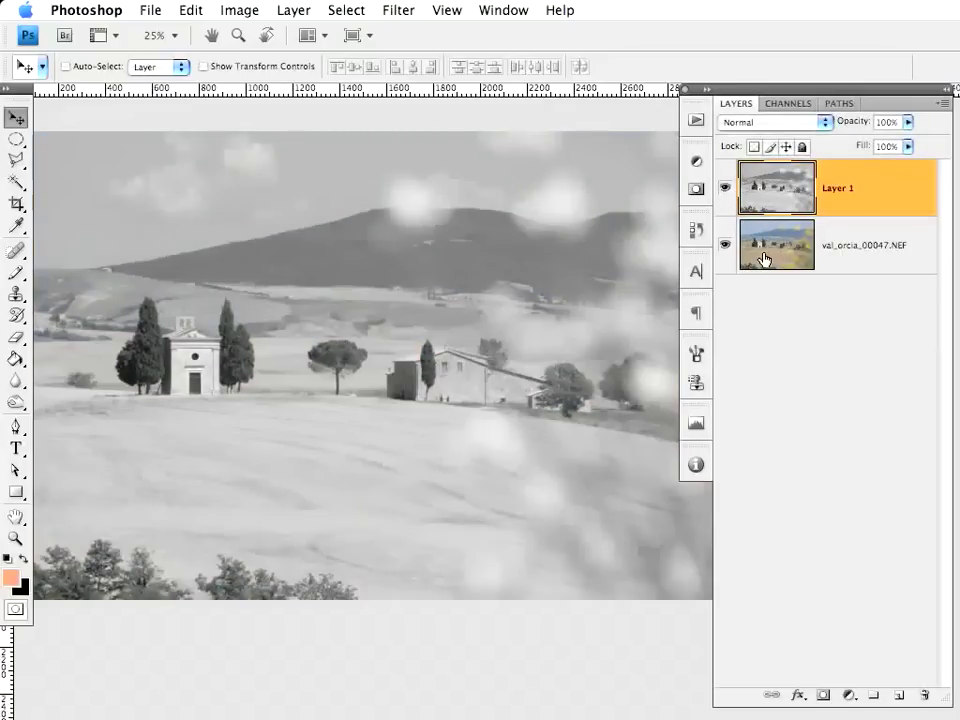
{"action": "left_click", "coordinate": [725, 190]}
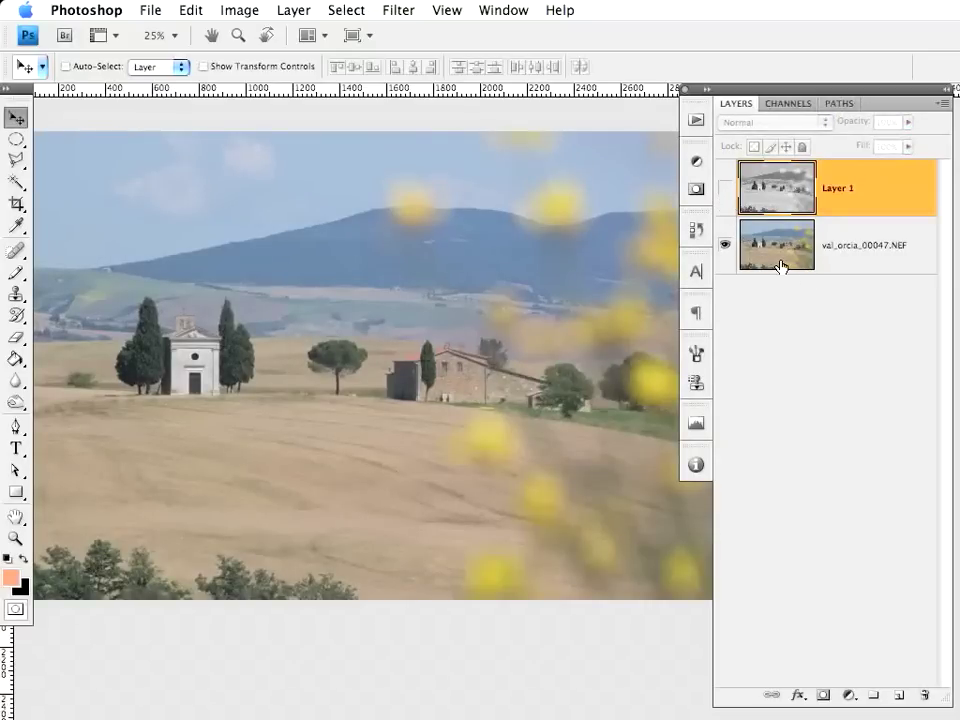
{"action": "left_click", "coordinate": [724, 189]}
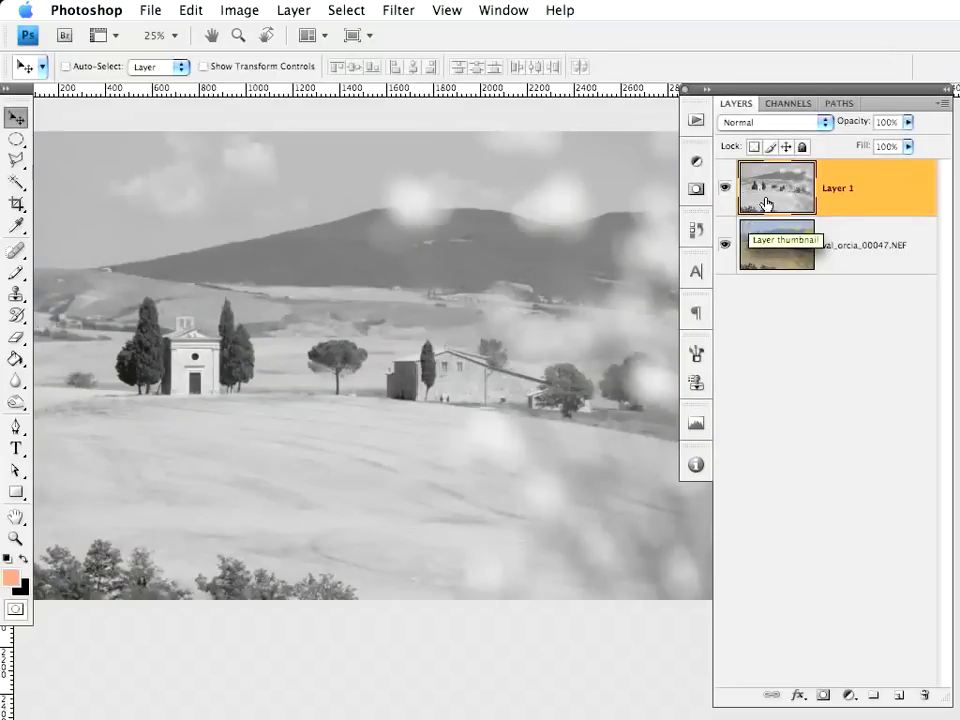
{"action": "left_click", "coordinate": [795, 104]}
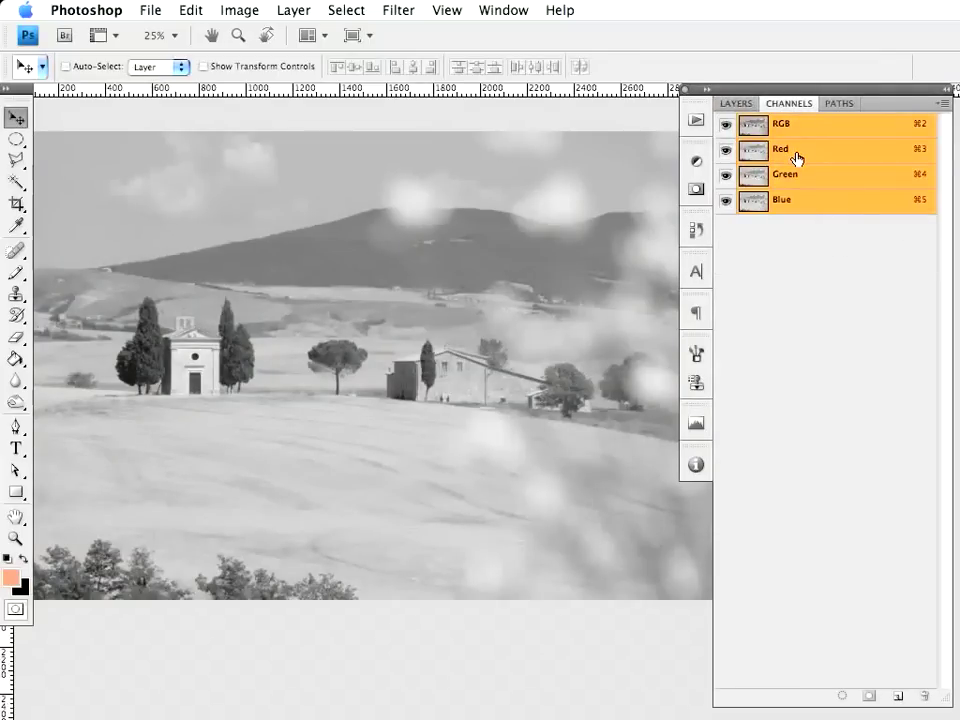
{"action": "left_click", "coordinate": [737, 104]}
{"action": "left_click", "coordinate": [725, 187]}
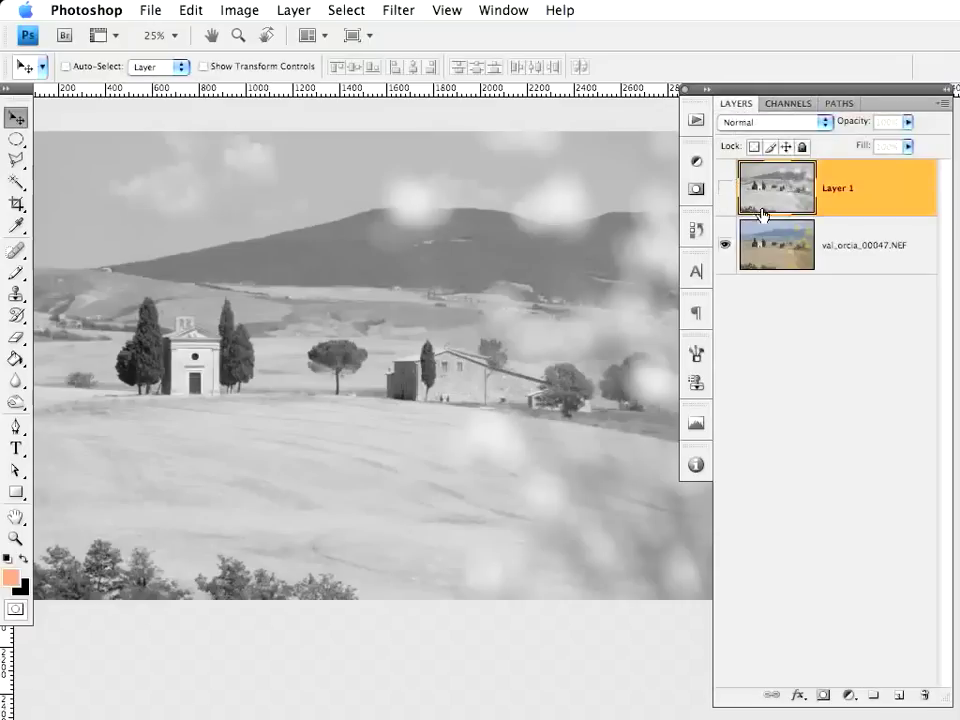
{"action": "left_click", "coordinate": [851, 258]}
Step through the photo's Red, Green and Blue channels, then restore the full-colour RGB view.
{"action": "left_click", "coordinate": [784, 103]}
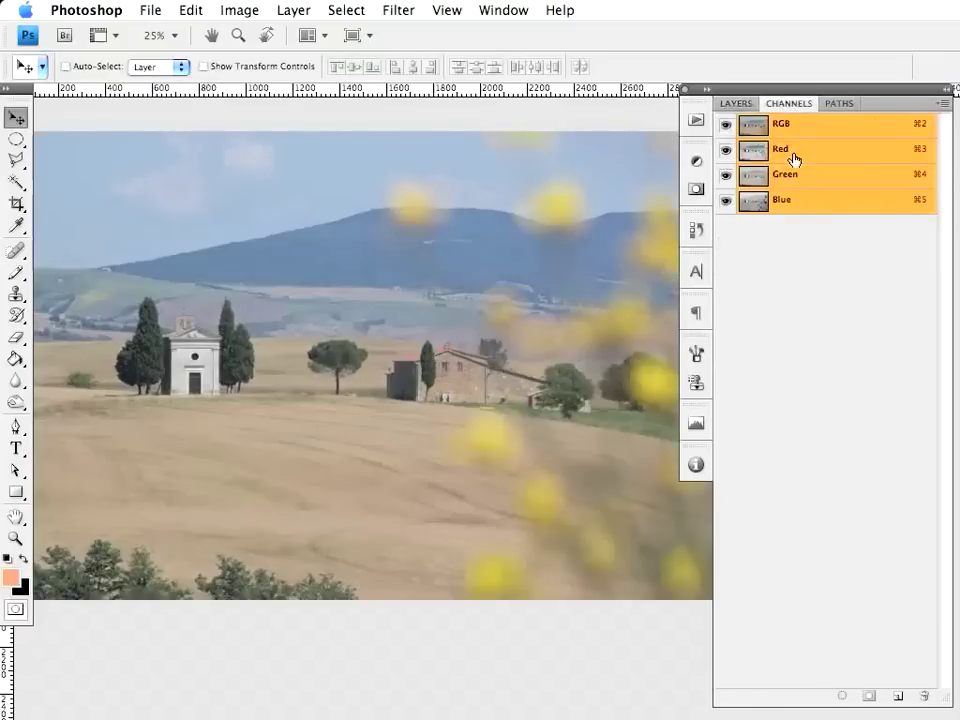
{"action": "left_click", "coordinate": [793, 158]}
{"action": "left_click", "coordinate": [792, 180]}
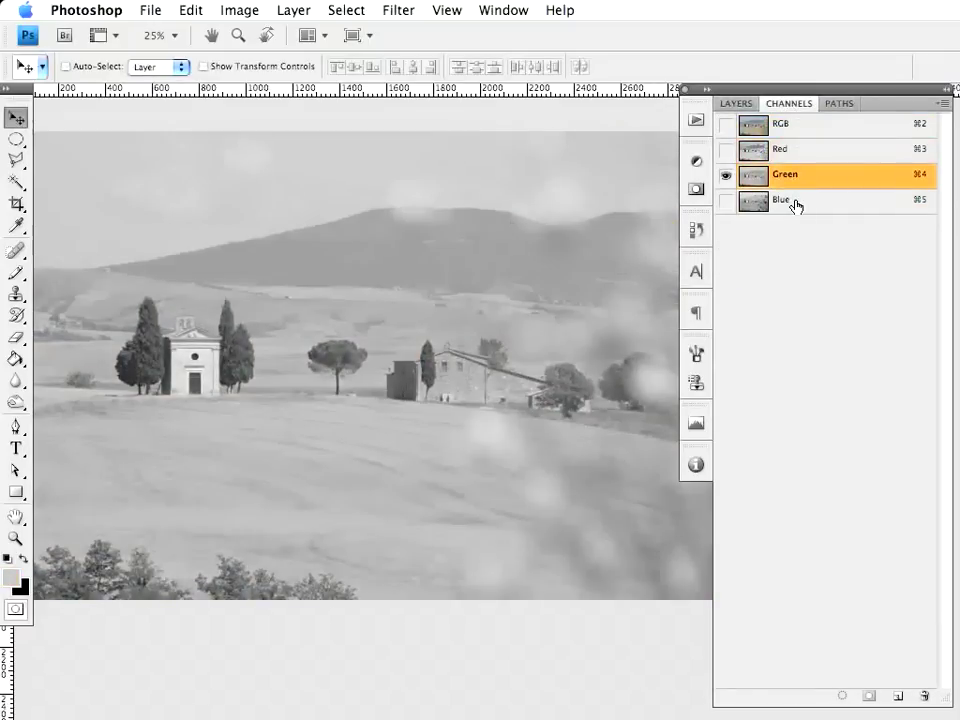
{"action": "left_click", "coordinate": [795, 201]}
{"action": "left_click", "coordinate": [795, 180]}
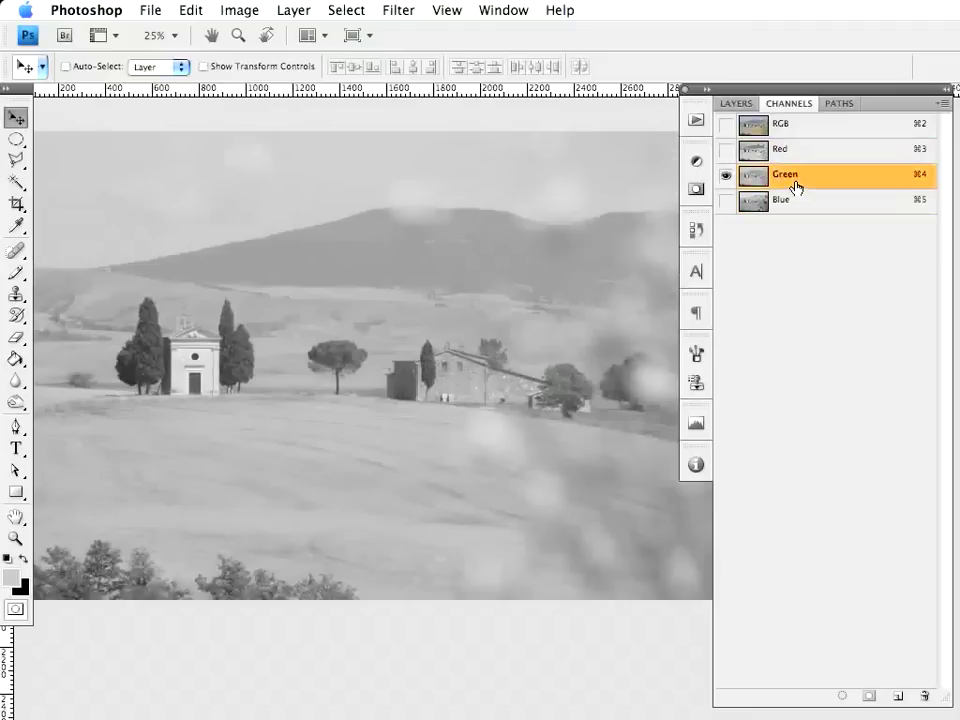
{"action": "left_click", "coordinate": [799, 158]}
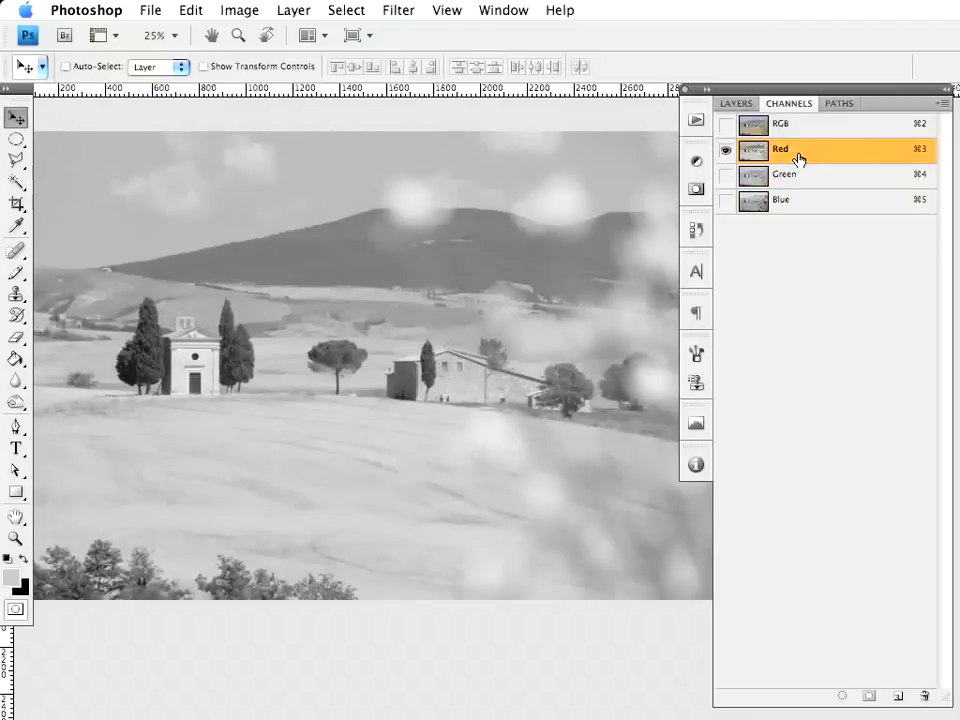
{"action": "left_click", "coordinate": [725, 124]}
{"action": "left_click", "coordinate": [731, 106]}
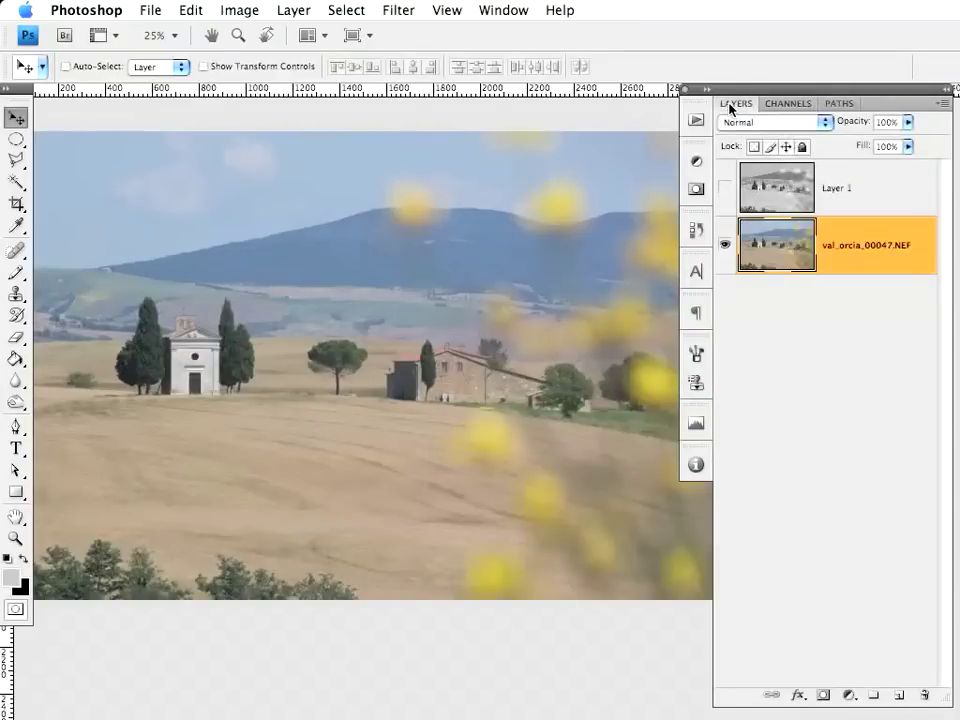